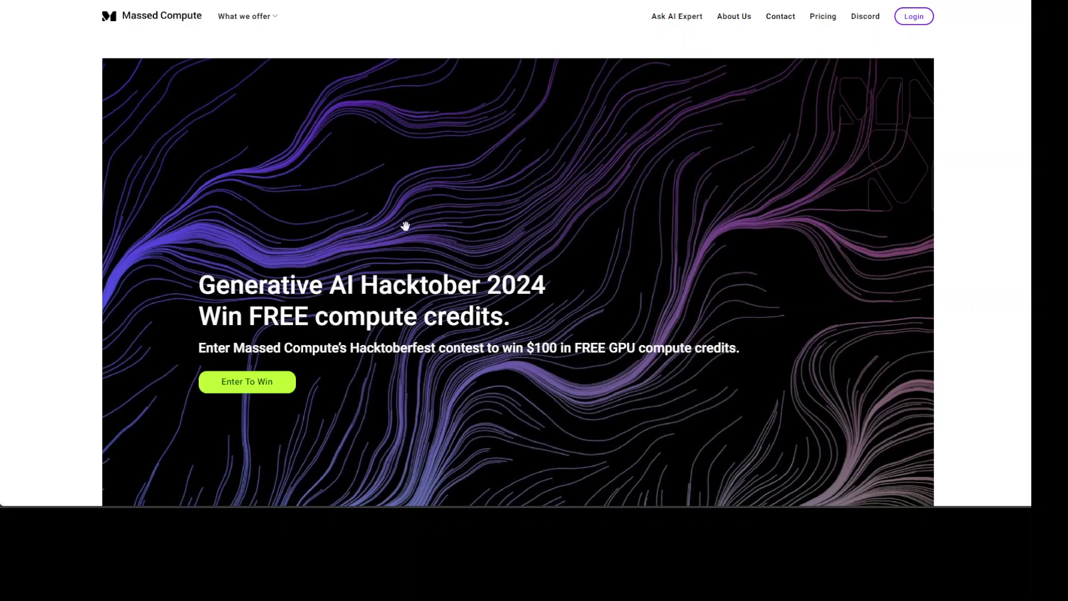
- Review the Generative AI Hacktober 2024 contest categories: Halloween Horrorscape, Tale from the Dark Side and Frightful Feature
scroll(368, 247, "down", 9)
scroll(370, 252, "down", 7)
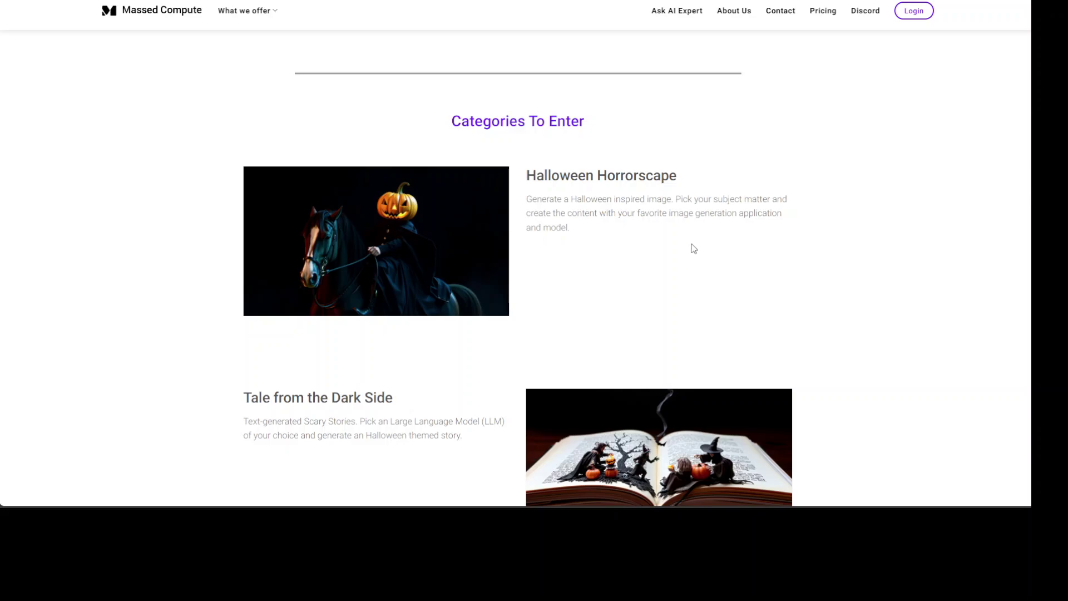
scroll(692, 245, "down", 4)
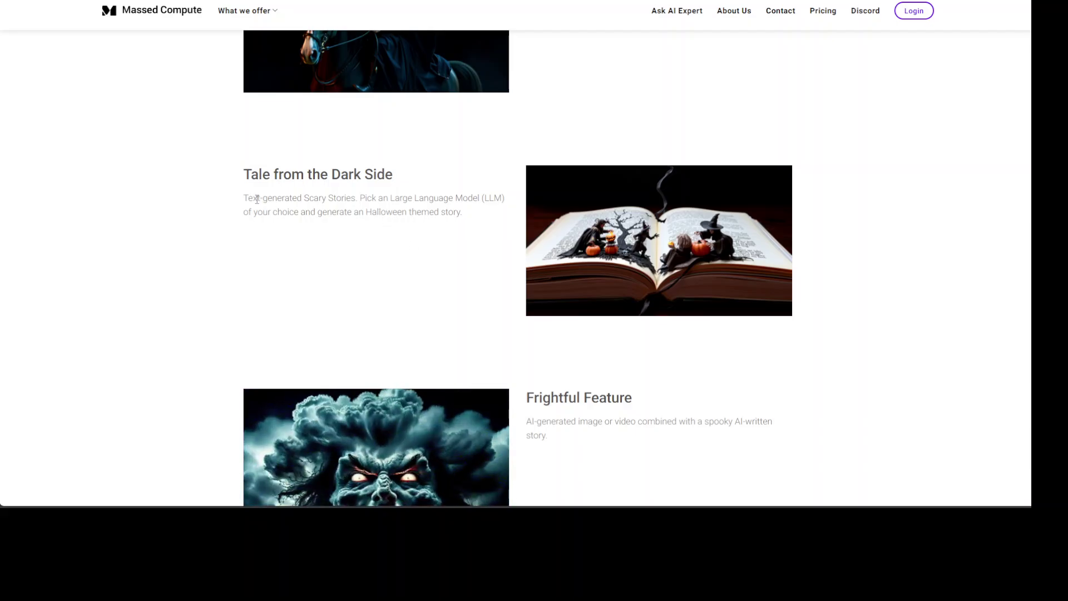
left_click_drag(258, 198, 456, 211)
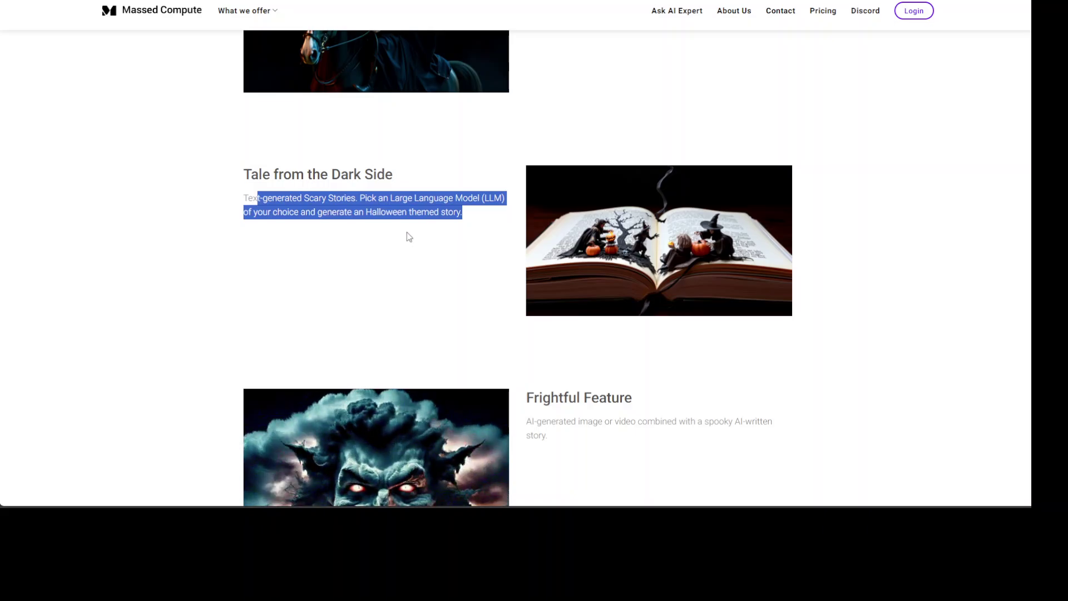
scroll(397, 242, "down", 3)
scroll(398, 245, "down", 2)
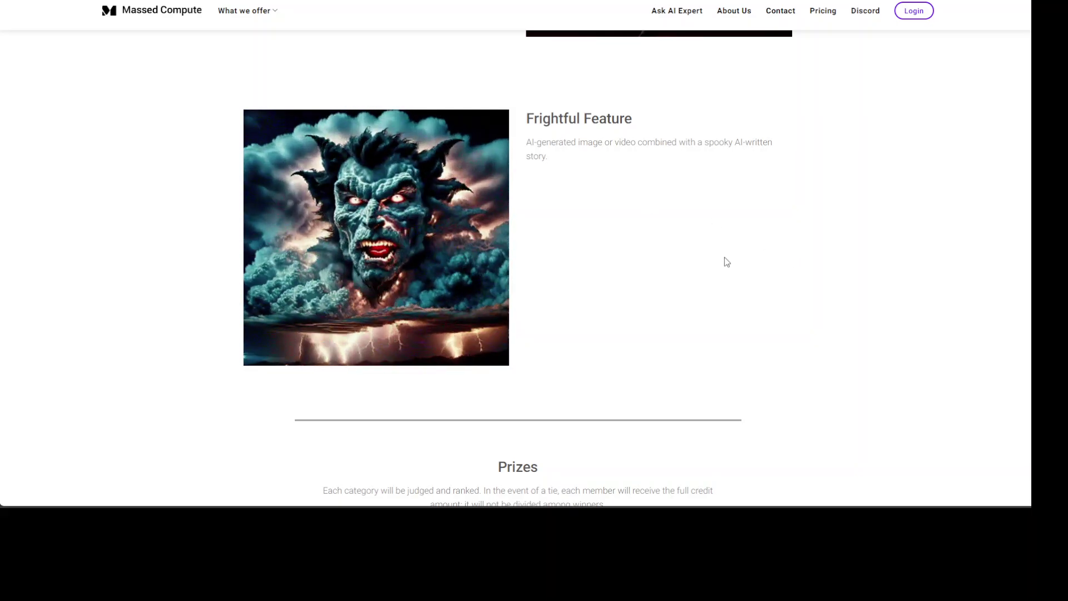
scroll(723, 259, "up", 3)
scroll(852, 282, "up", 5)
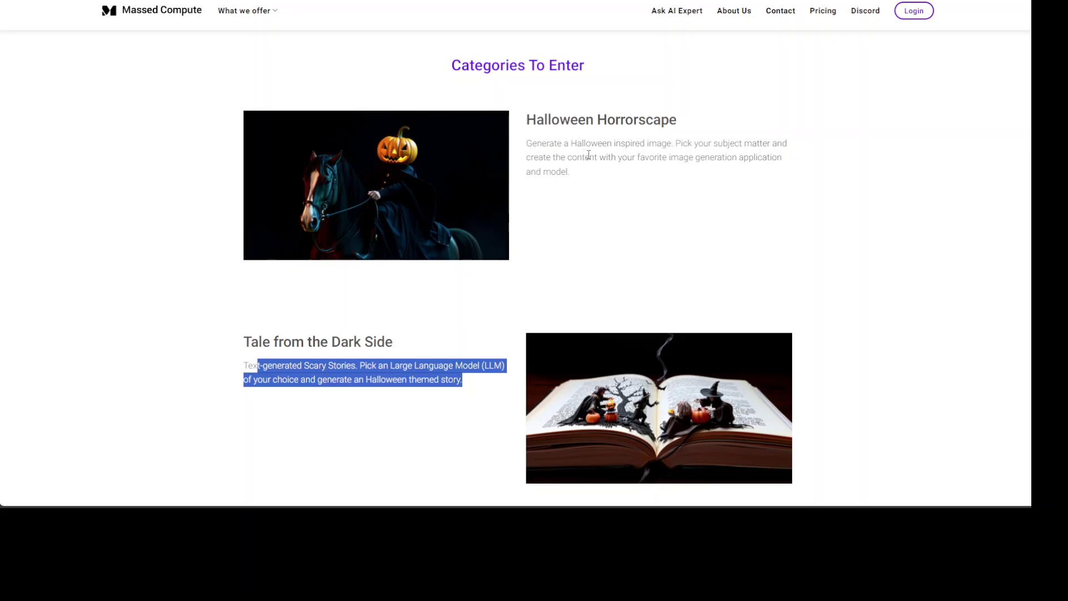
scroll(588, 155, "down", 3)
scroll(895, 234, "up", 3)
scroll(568, 263, "down", 5)
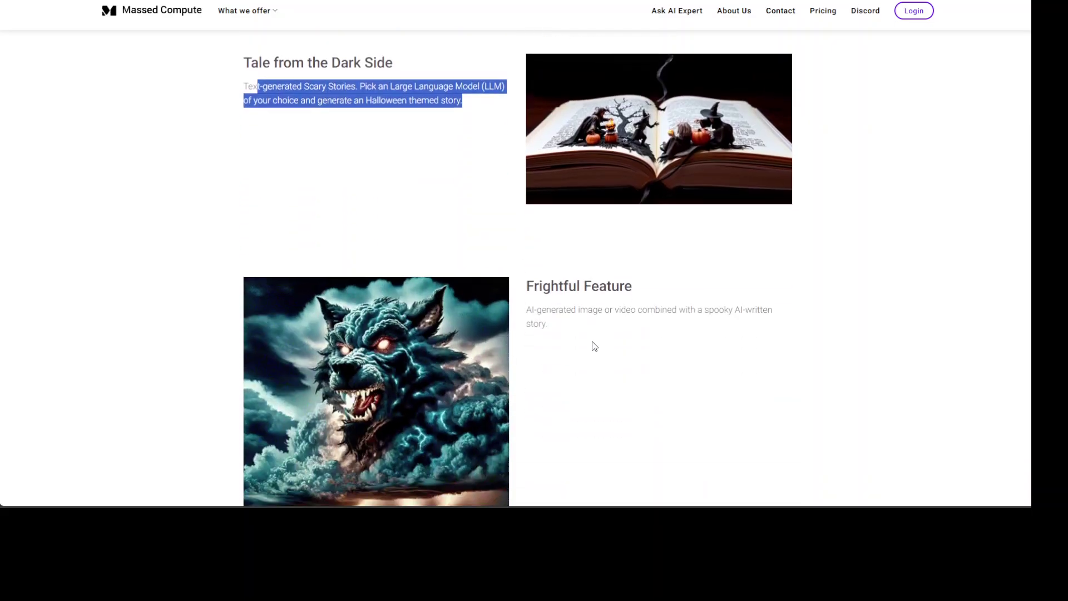
left_click(605, 313)
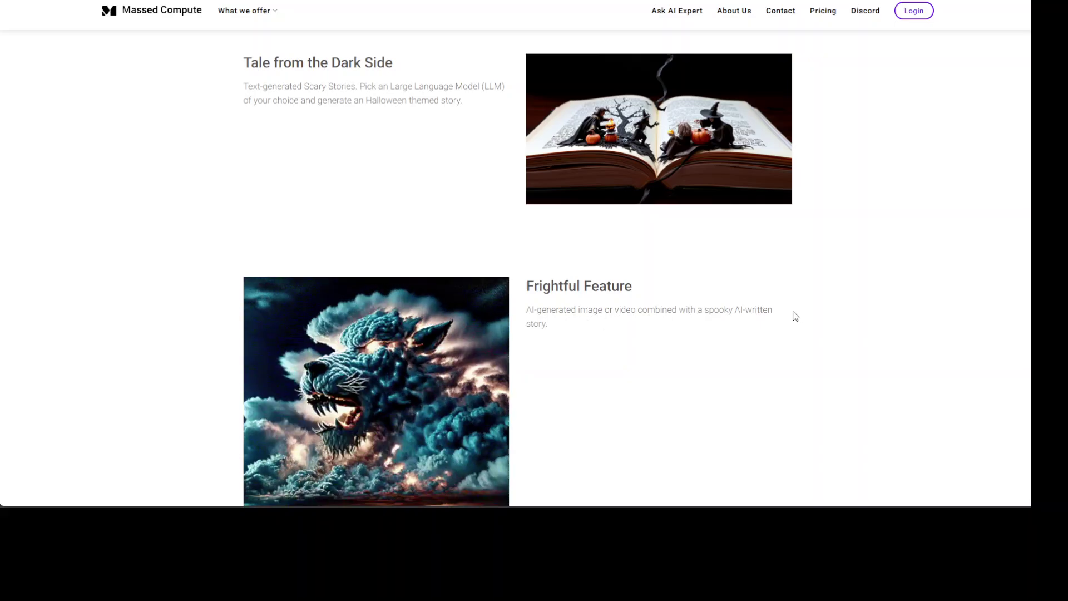
- Read the contest's prizes, rules, submission instructions, deadline and winners announcement, highlighting the required subject line and category note
scroll(725, 341, "down", 10)
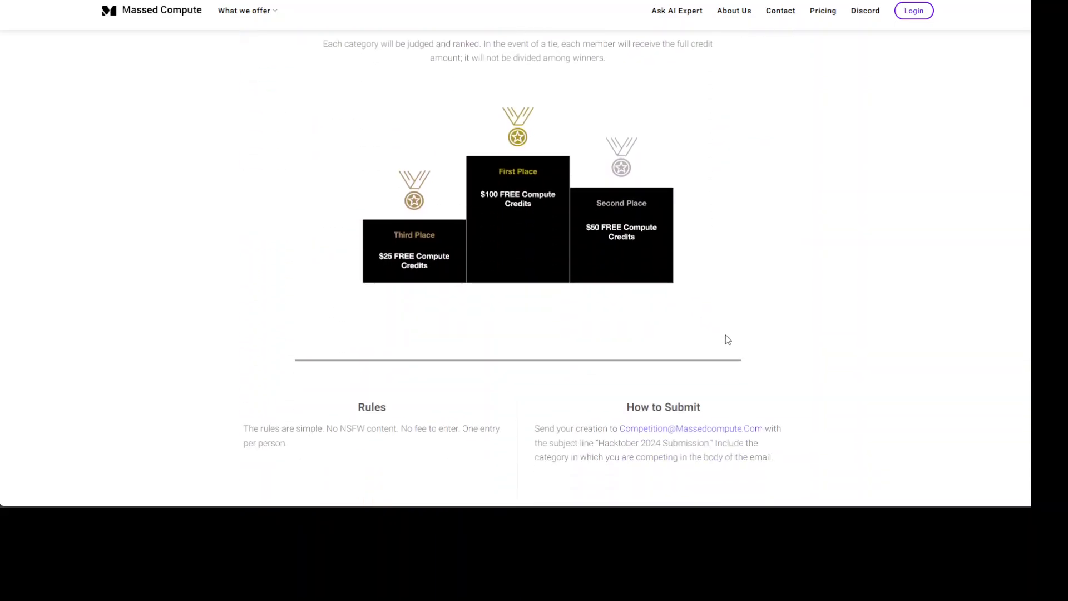
scroll(728, 340, "up", 1)
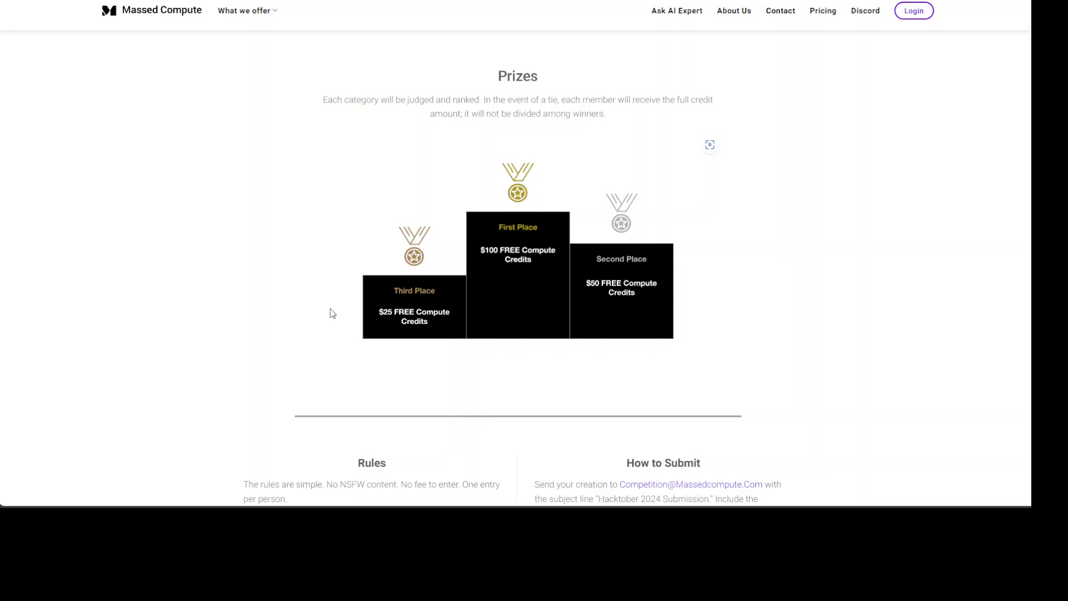
scroll(329, 314, "down", 2)
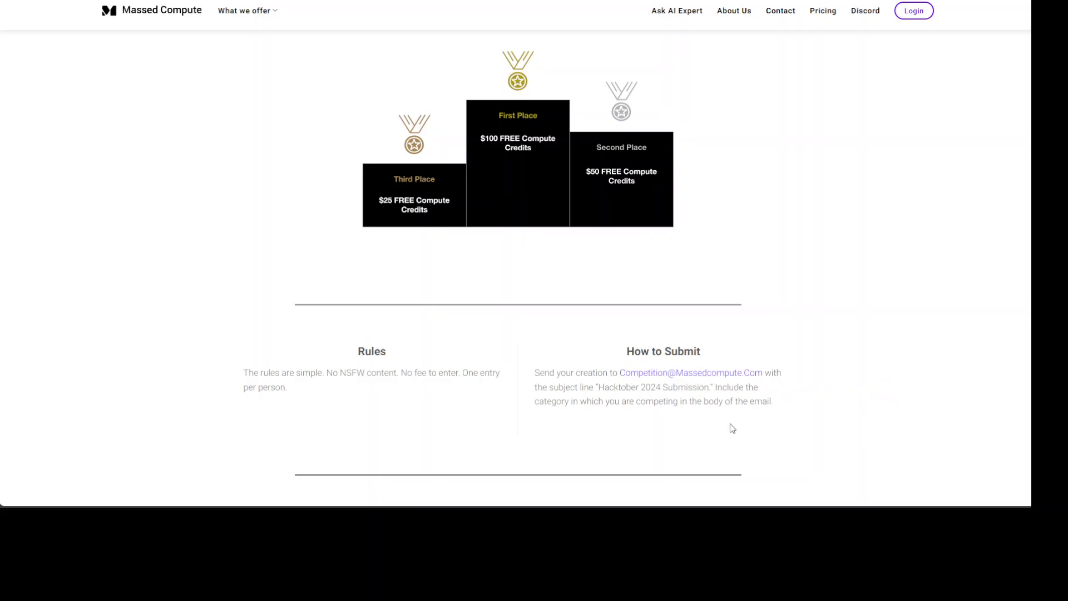
left_click_drag(598, 386, 712, 388)
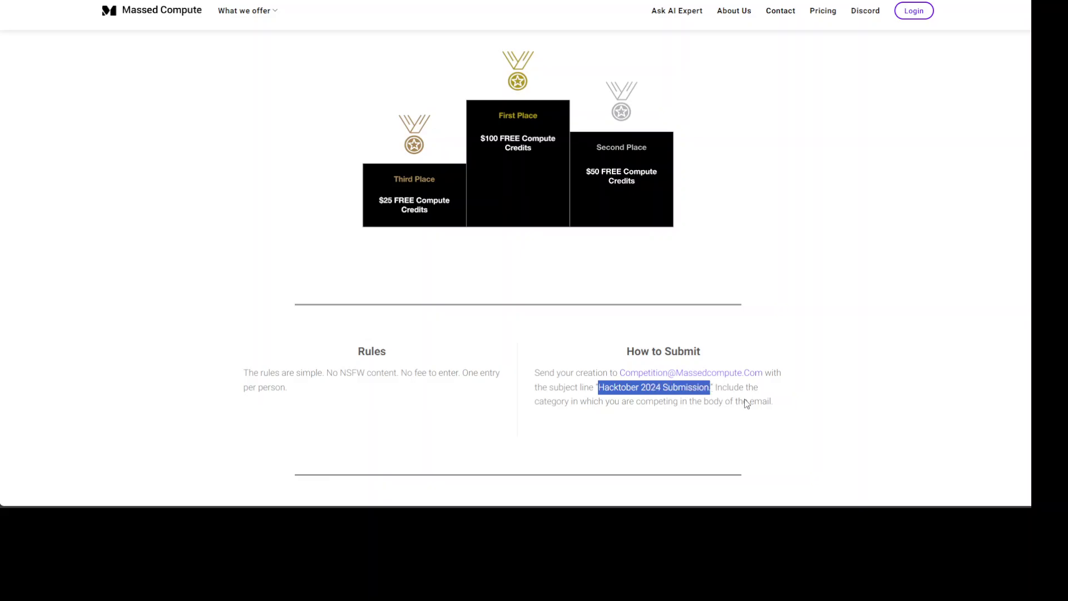
left_click(584, 402)
left_click_drag(584, 402, 769, 404)
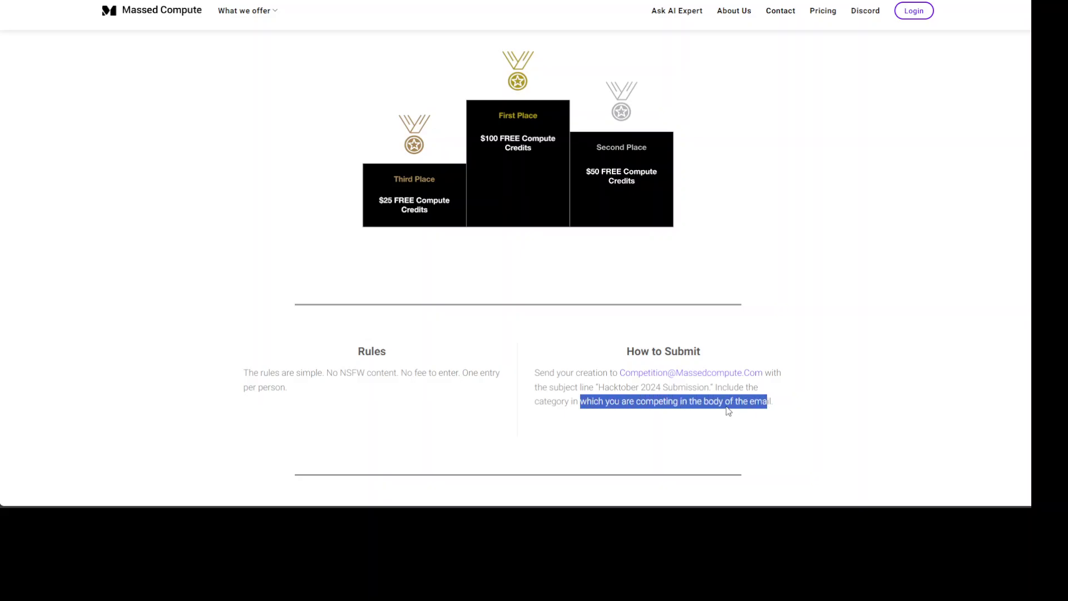
left_click(905, 304)
scroll(770, 329, "down", 3)
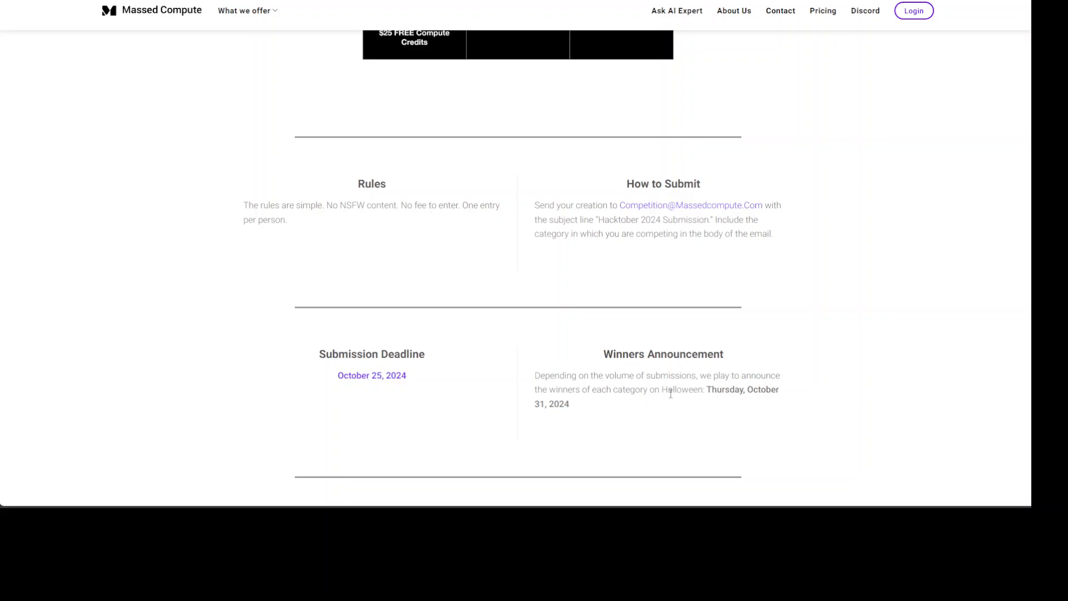
scroll(804, 379, "down", 4)
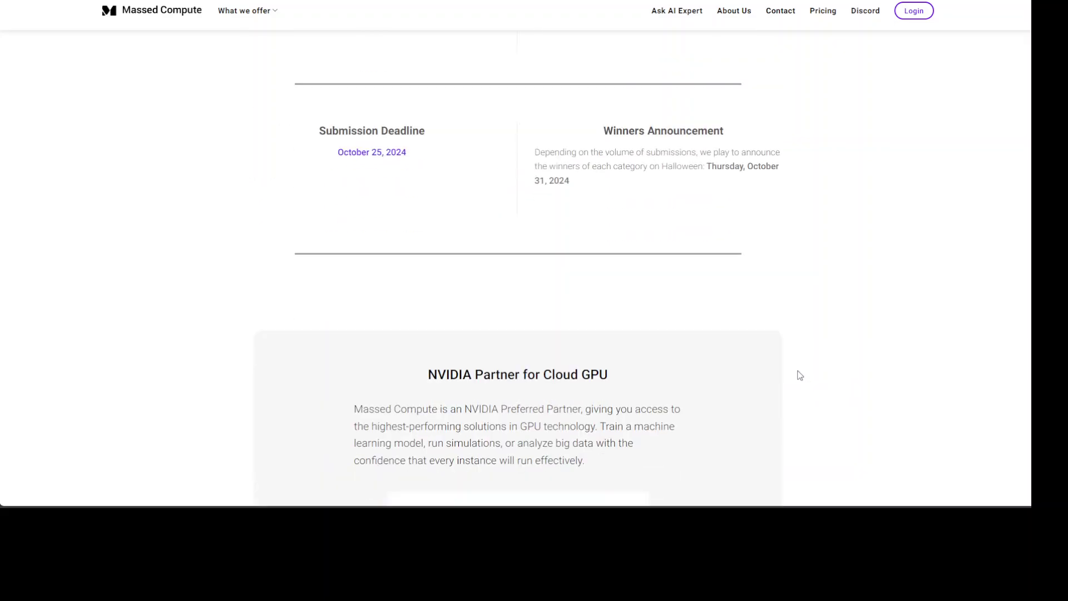
scroll(800, 376, "up", 2)
scroll(798, 374, "up", 15)
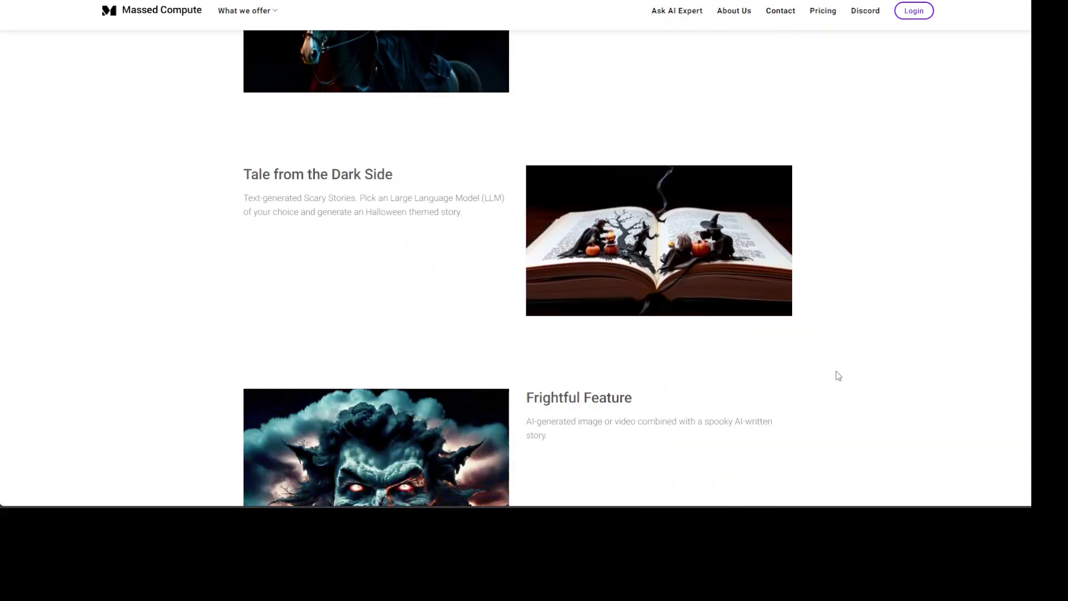
scroll(836, 375, "up", 5)
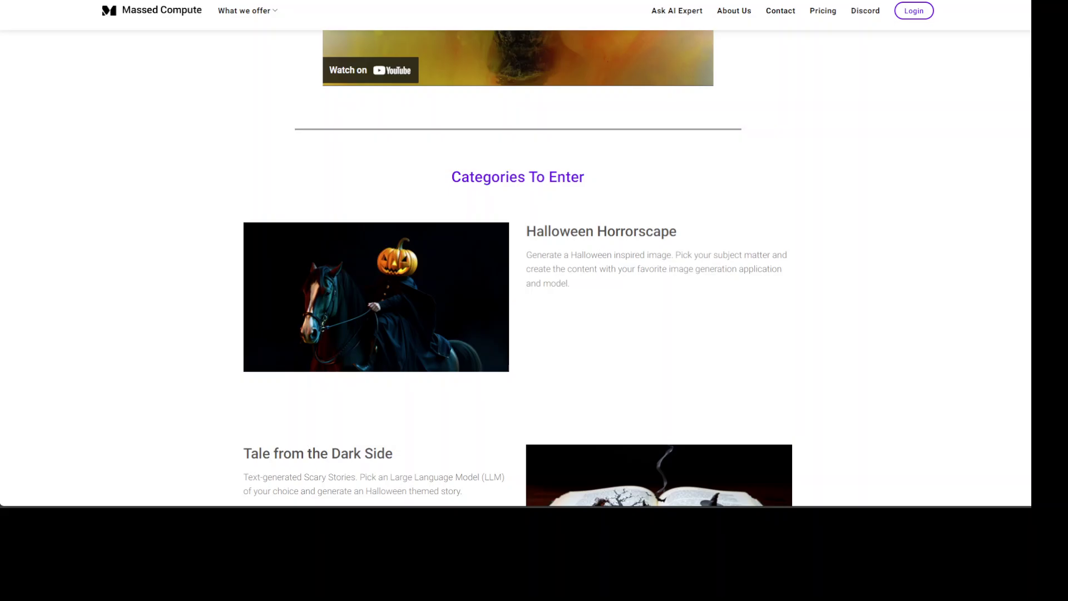
scroll(916, 232, "up", 12)
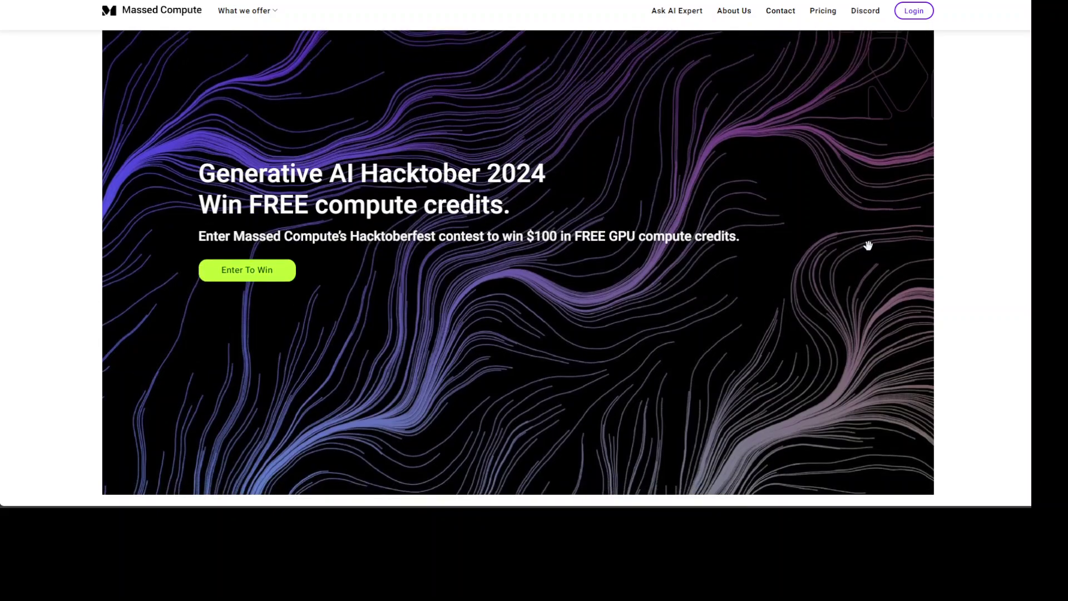
scroll(868, 246, "up", 2)
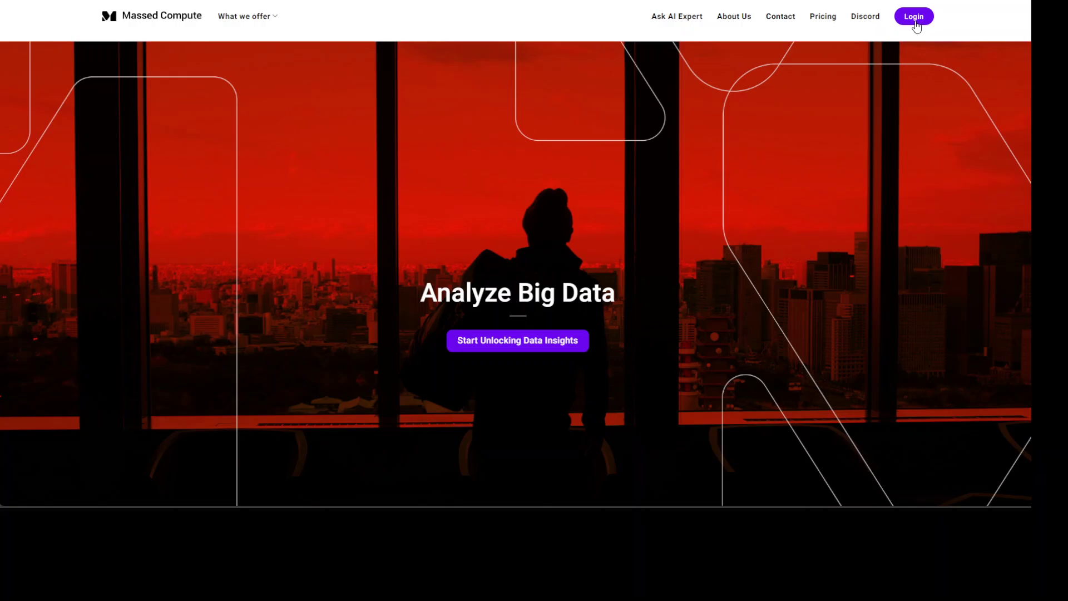
- Log in to the Massed Compute account and open the Deploy page
left_click(912, 26)
left_click(911, 25)
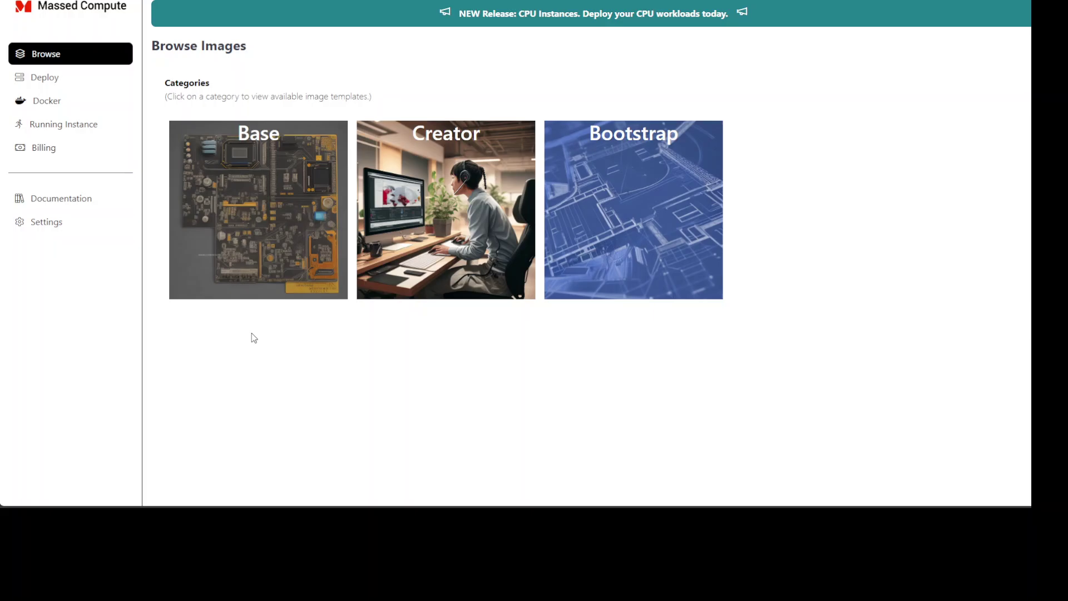
left_click(47, 81)
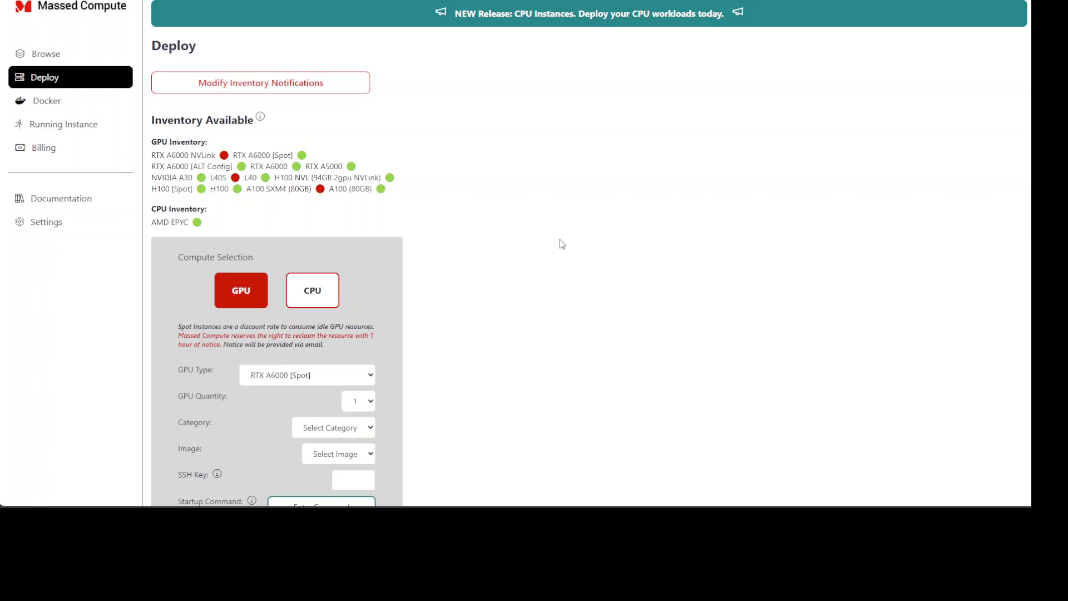
- View the CPU deployment options and return the compute selection to GPU
scroll(562, 239, "down", 2)
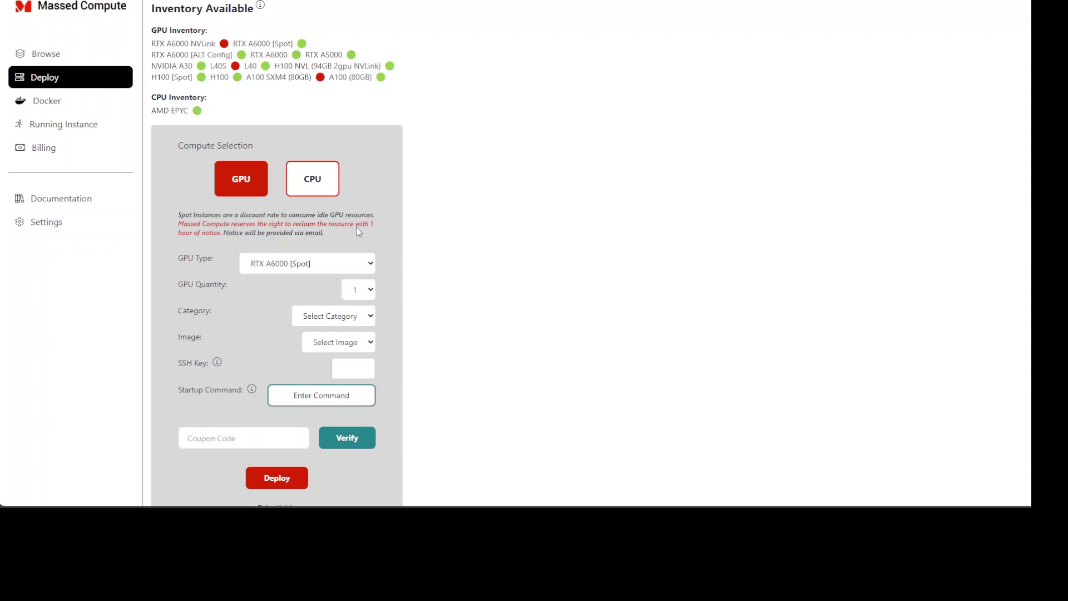
left_click(323, 185)
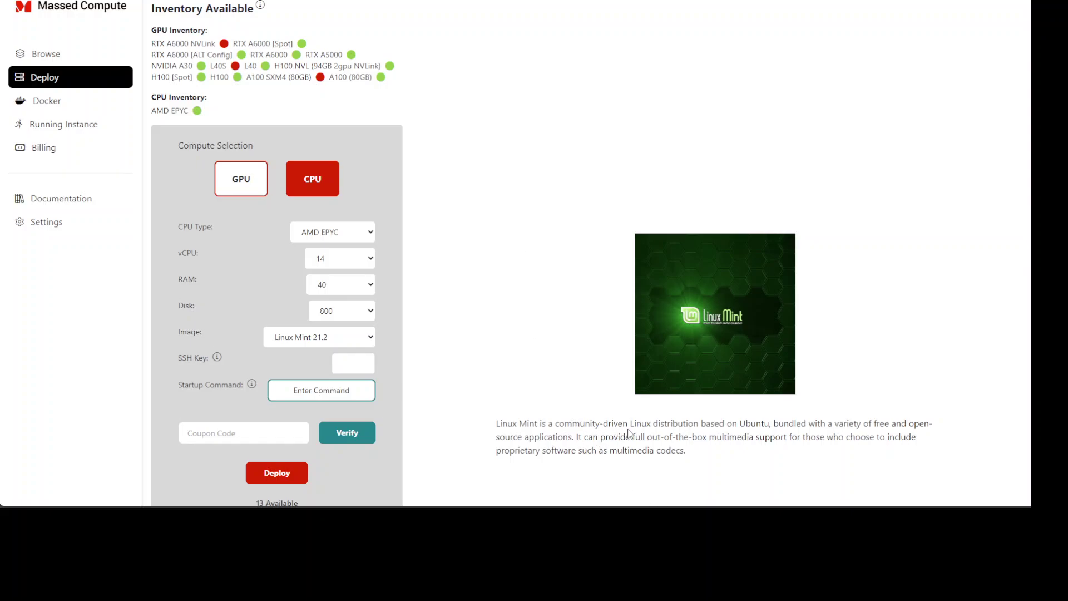
left_click(253, 181)
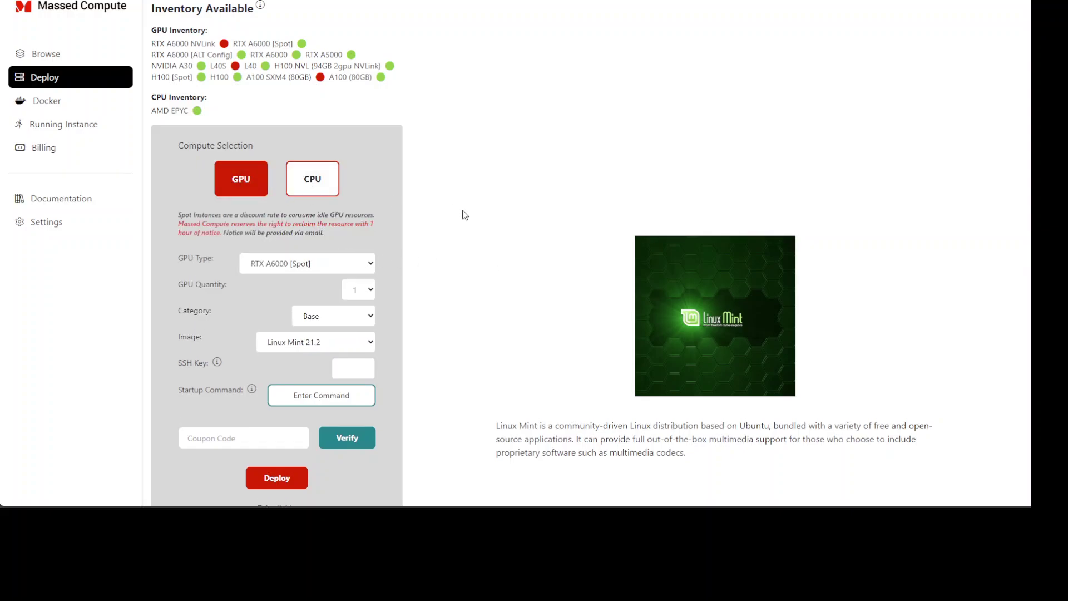
- Configure the GPU deployment with the RTX A6000 type, the Creator category and the video creator's image
scroll(445, 212, "down", 2)
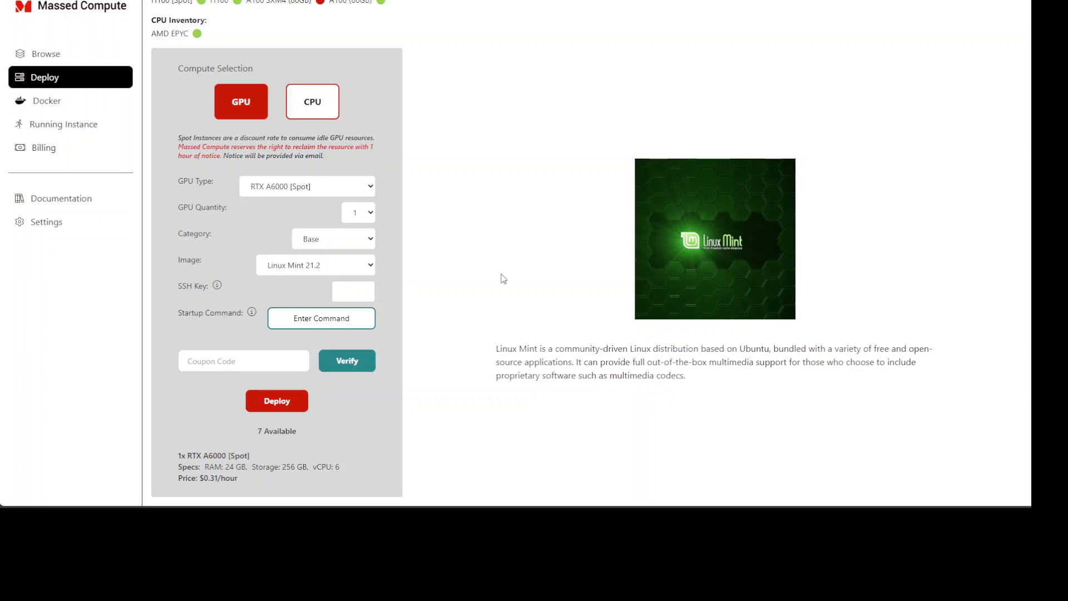
left_click(313, 192)
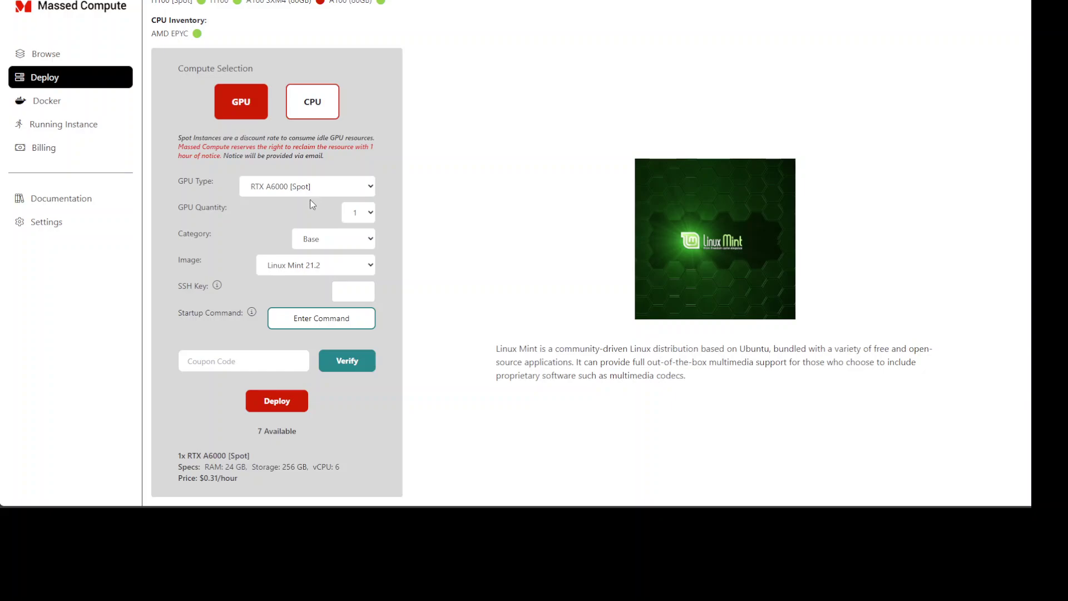
left_click(278, 257)
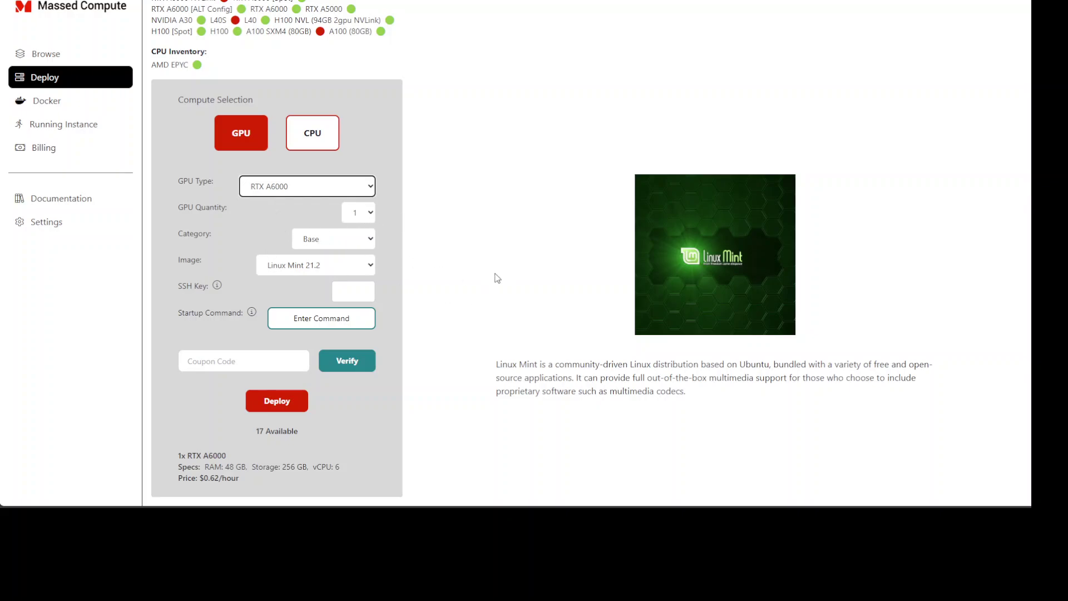
left_click(336, 241)
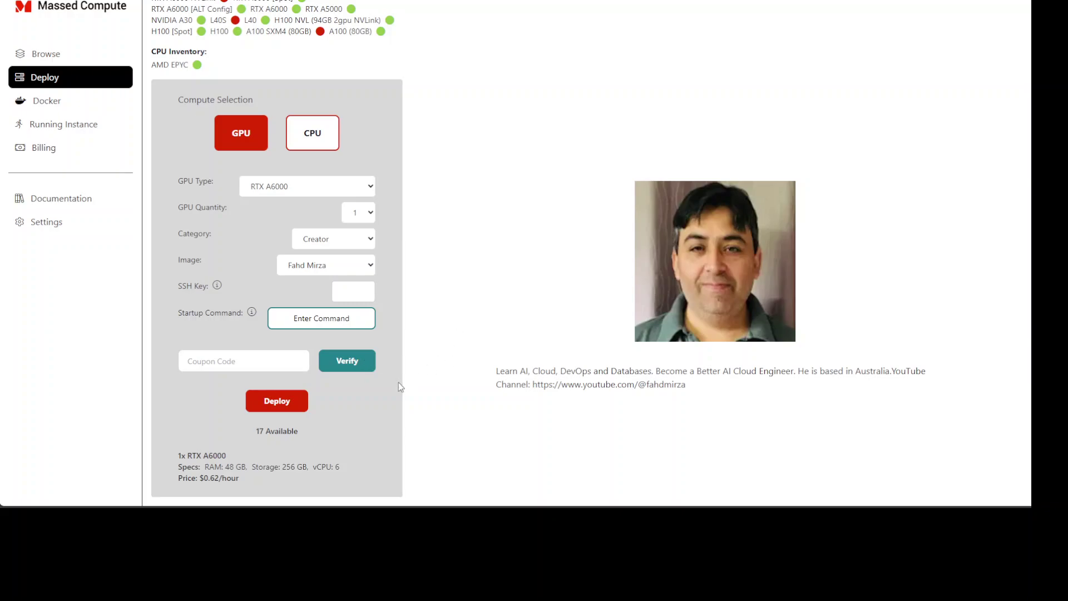
- Enter the creator's coupon code for the RTX A6000 deployment
left_click(334, 406)
left_click(219, 362)
key("ctrl+Tab")
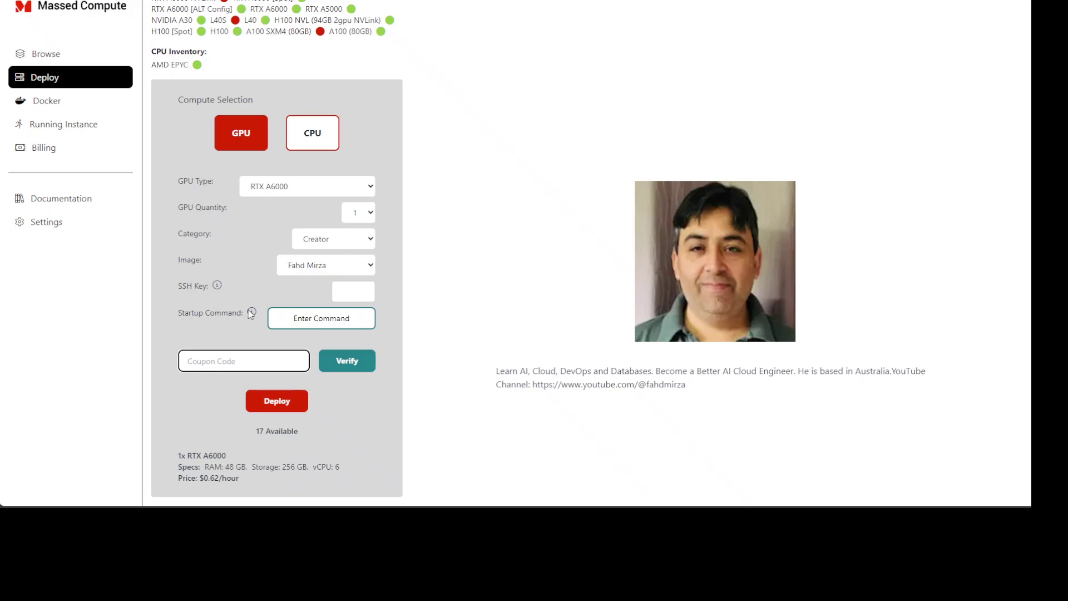
left_click(232, 362)
type("FahdMirza")
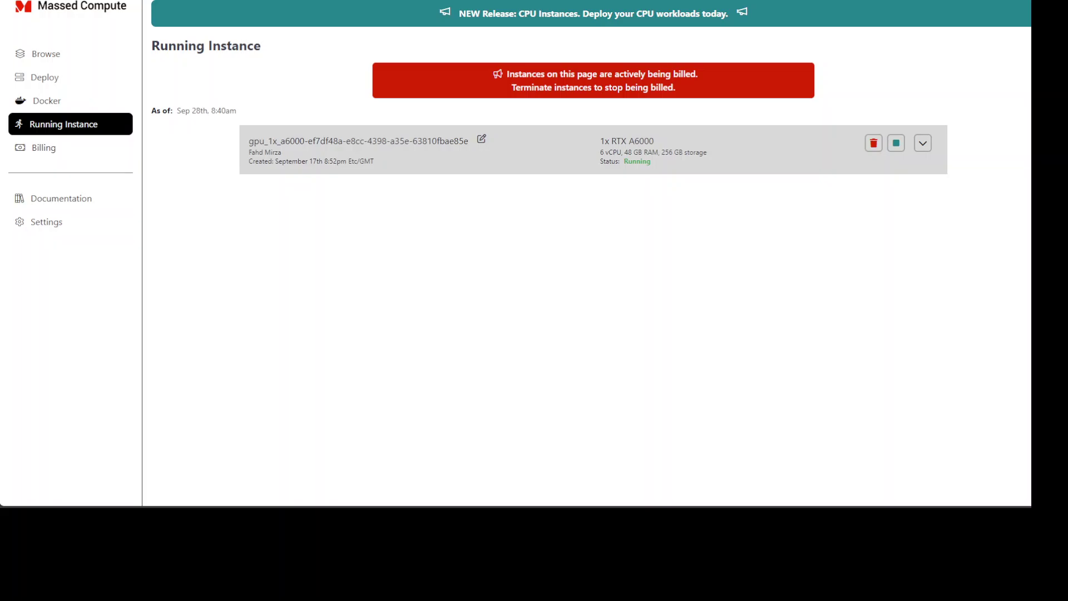
- Check the RTX A6000 instance's status on the Running Instance page and expand its login details
left_click_drag(623, 162, 654, 189)
left_click(630, 192)
left_click(923, 146)
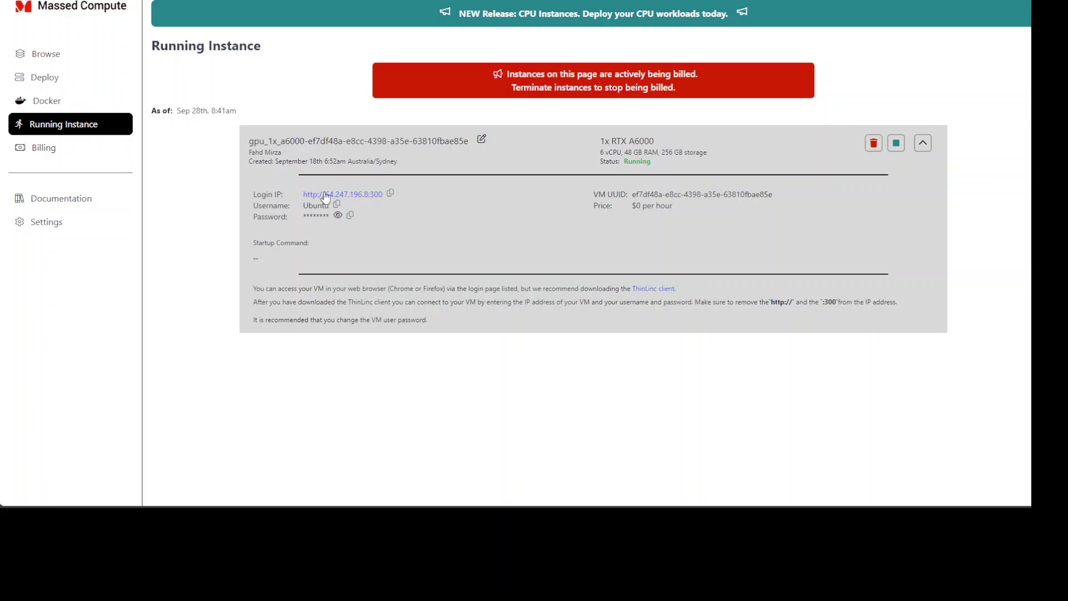